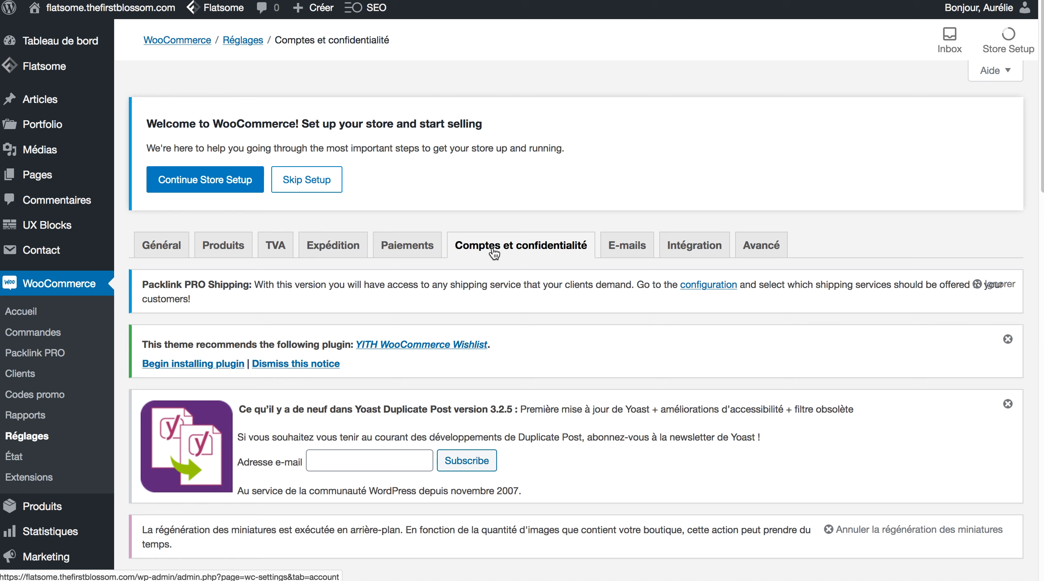
Dismiss the Yoast Duplicate Post notice and the YITH WooCommerce Wishlist plugin recommendation.
scroll(574, 388, down, 5)
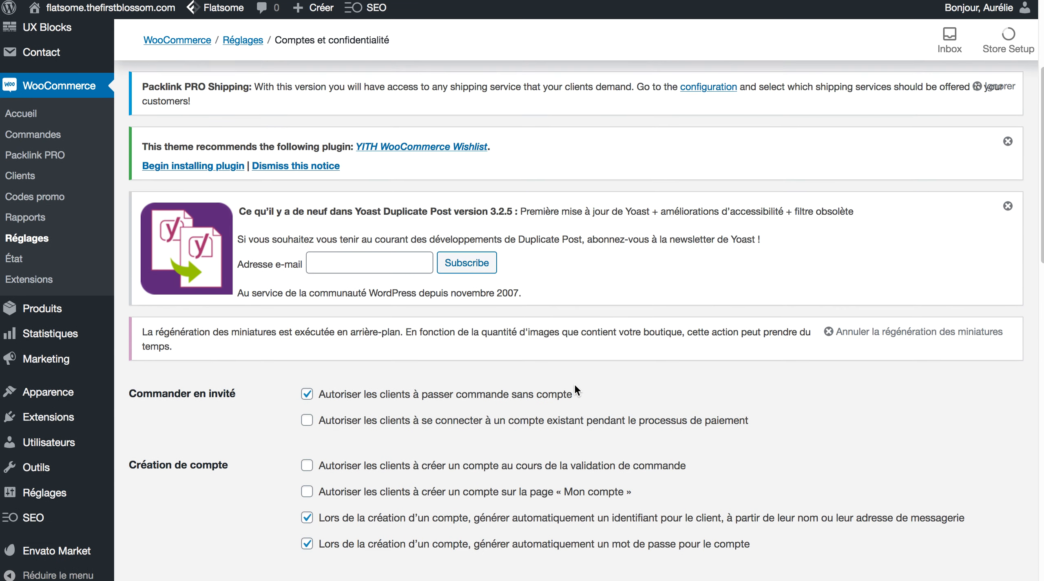
scroll(574, 383, up, 2)
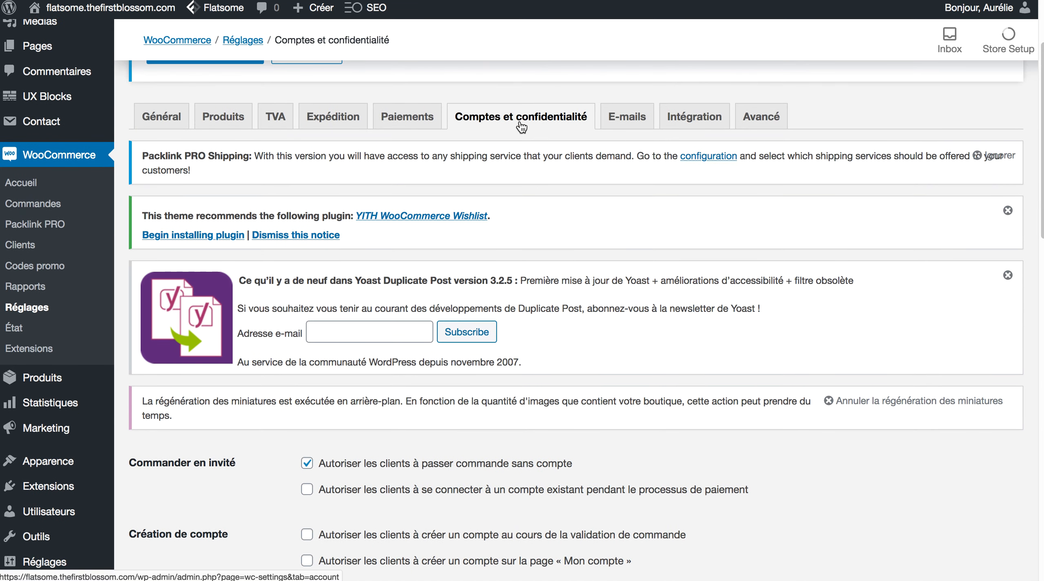
click(1008, 275)
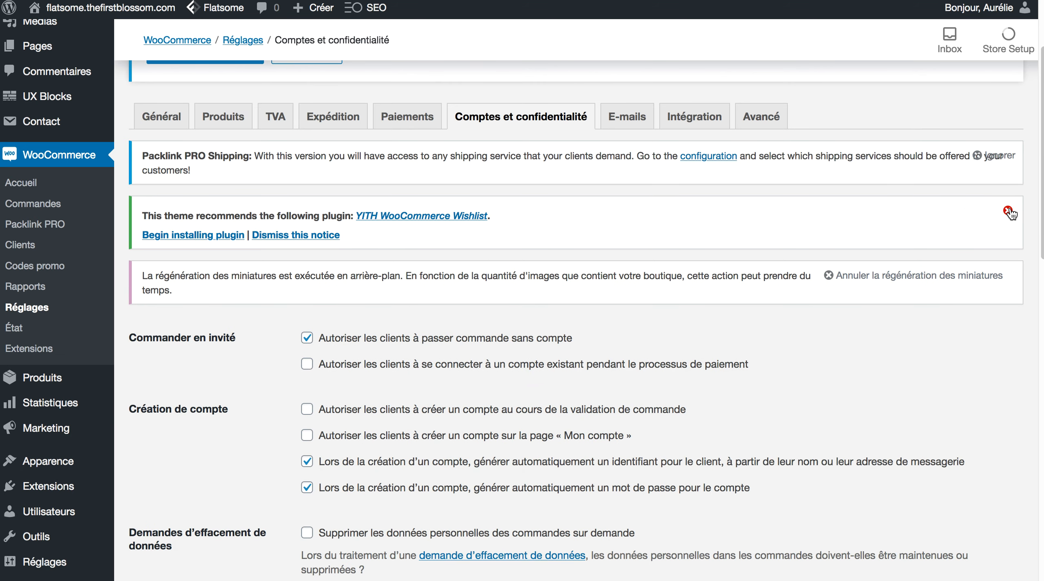
click(311, 237)
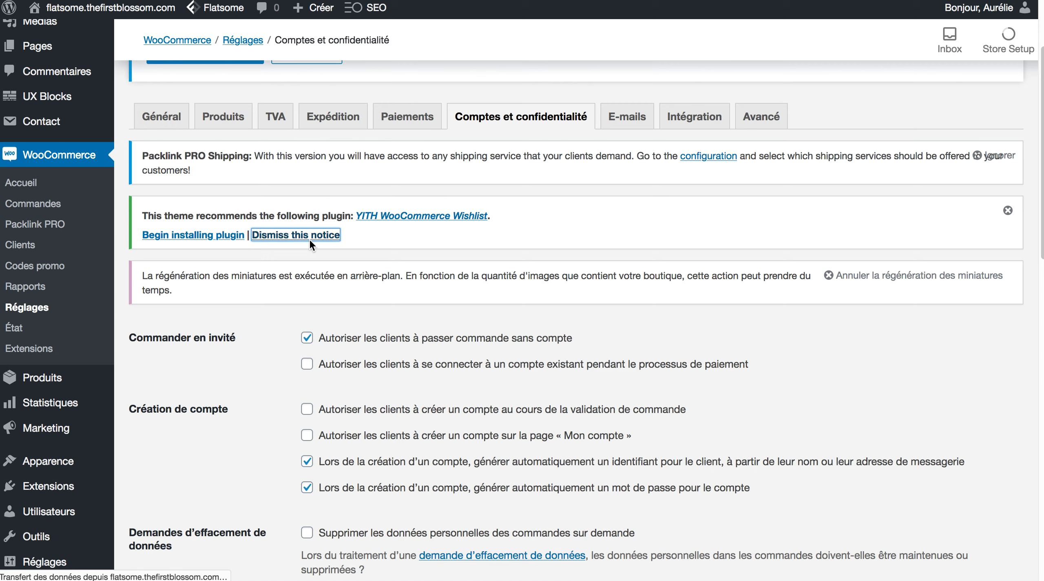
Disallow ordering without an account and allow customers to log in to an existing account during checkout.
scroll(608, 315, down, 3)
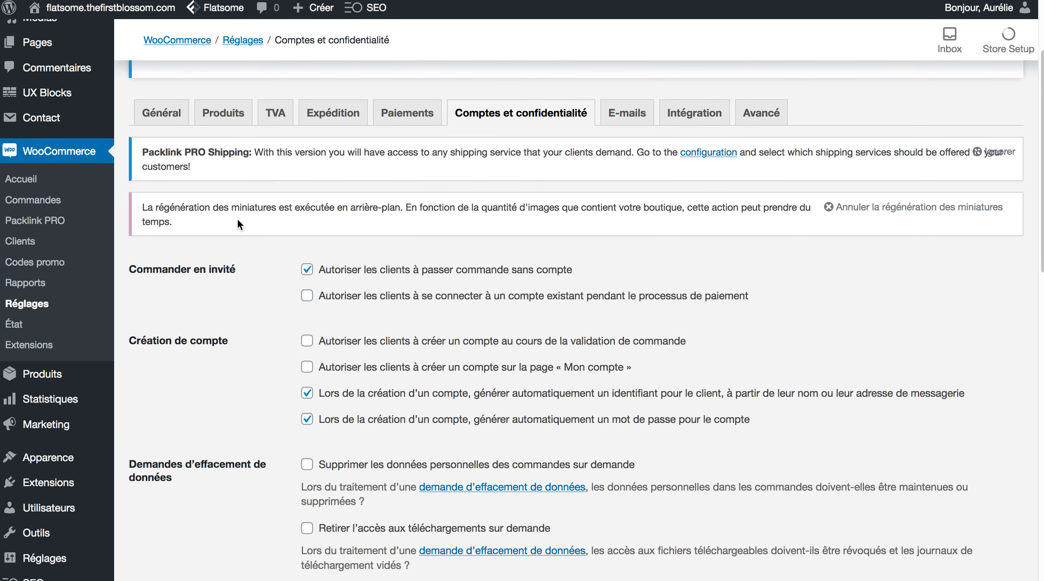
click(307, 271)
click(313, 300)
Allow account creation during order validation and disable automatic password generation for new accounts.
scroll(782, 293, down, 5)
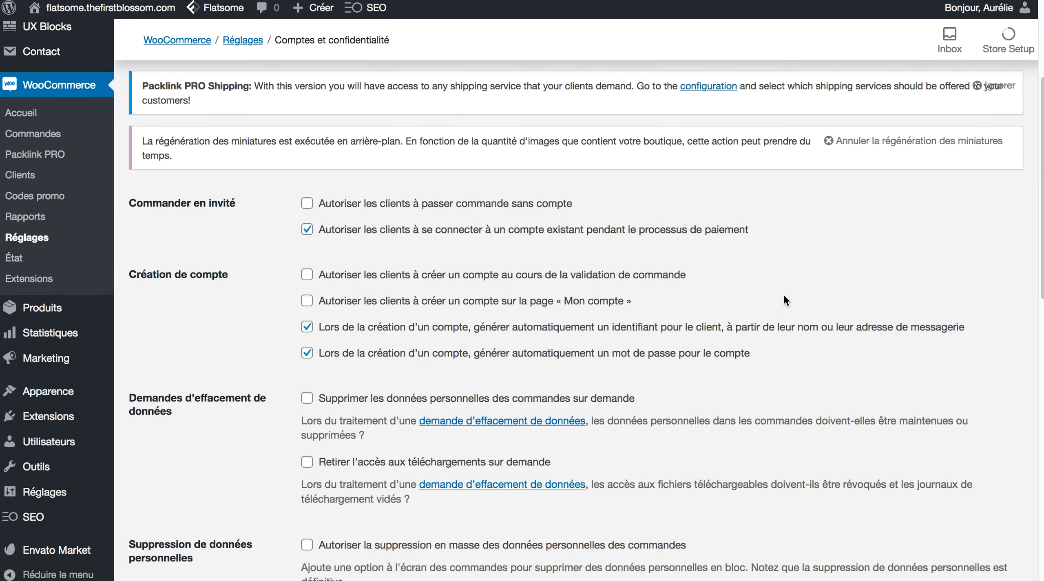
scroll(784, 295, down, 1)
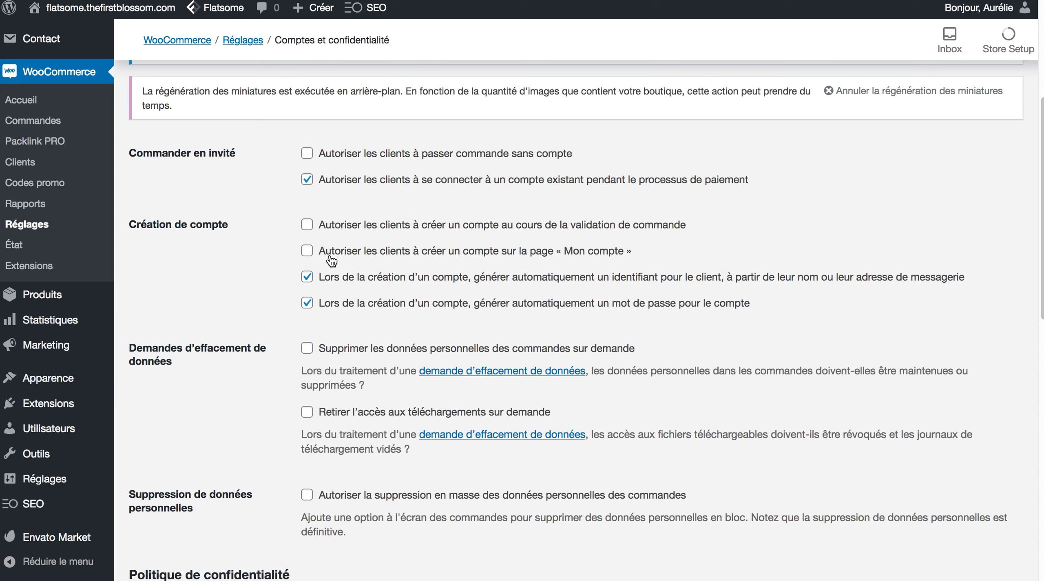
scroll(755, 292, down, 1)
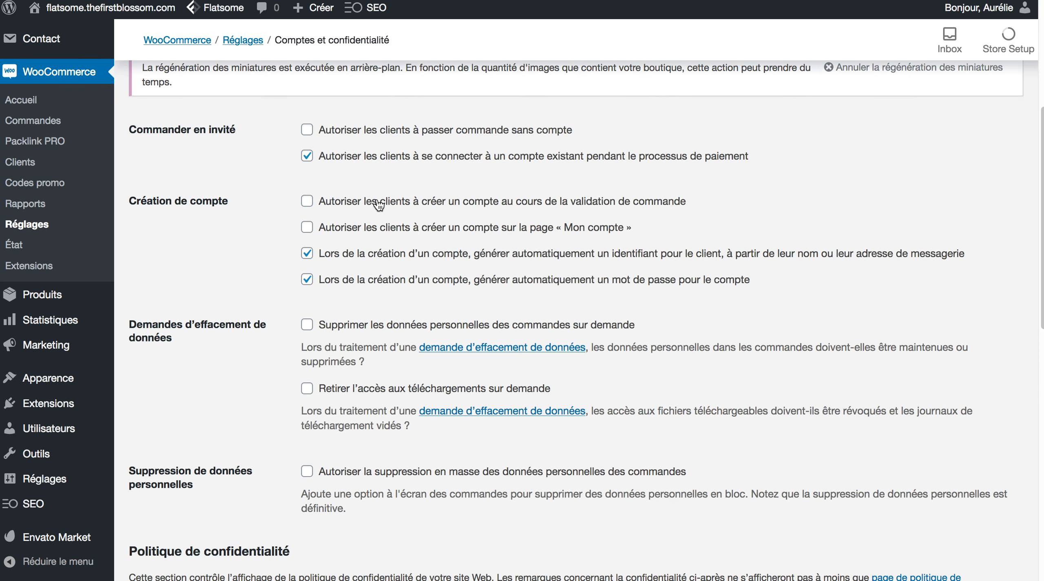
click(309, 202)
click(307, 280)
Copy the English registration privacy policy text that precedes the [privacy_policy] shortcode.
scroll(709, 310, down, 3)
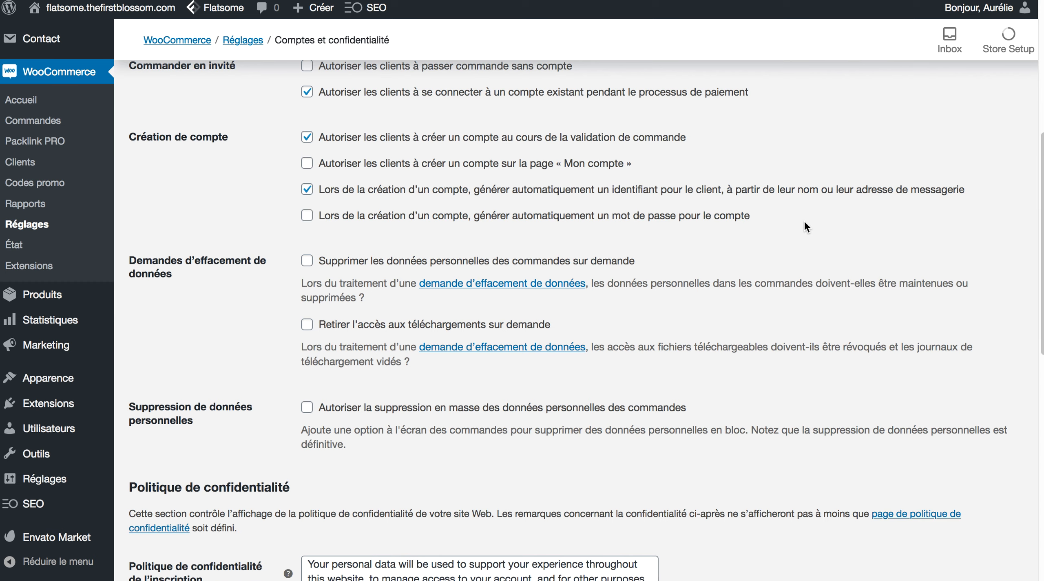
scroll(744, 262, down, 2)
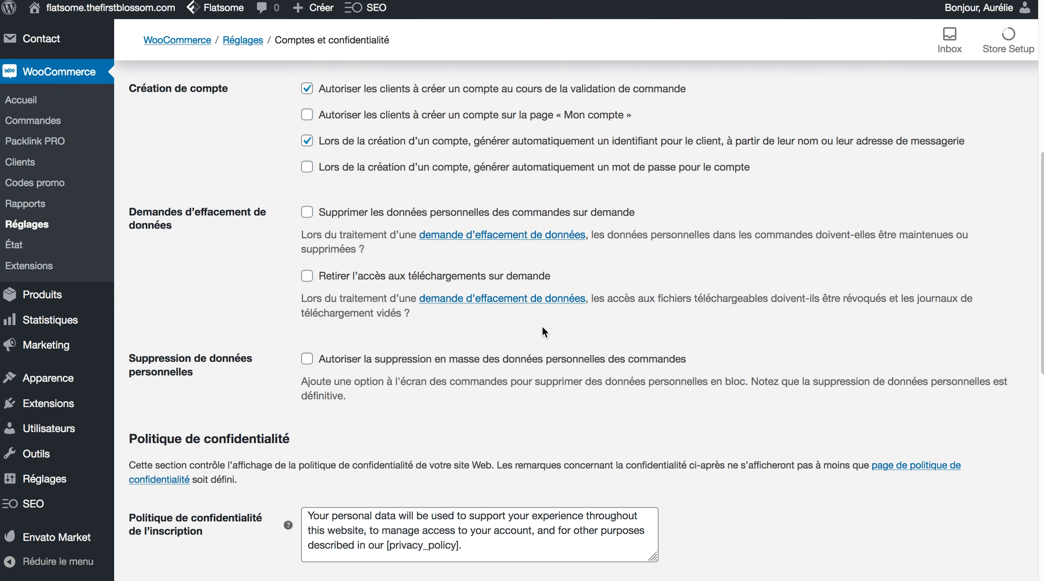
scroll(536, 329, down, 5)
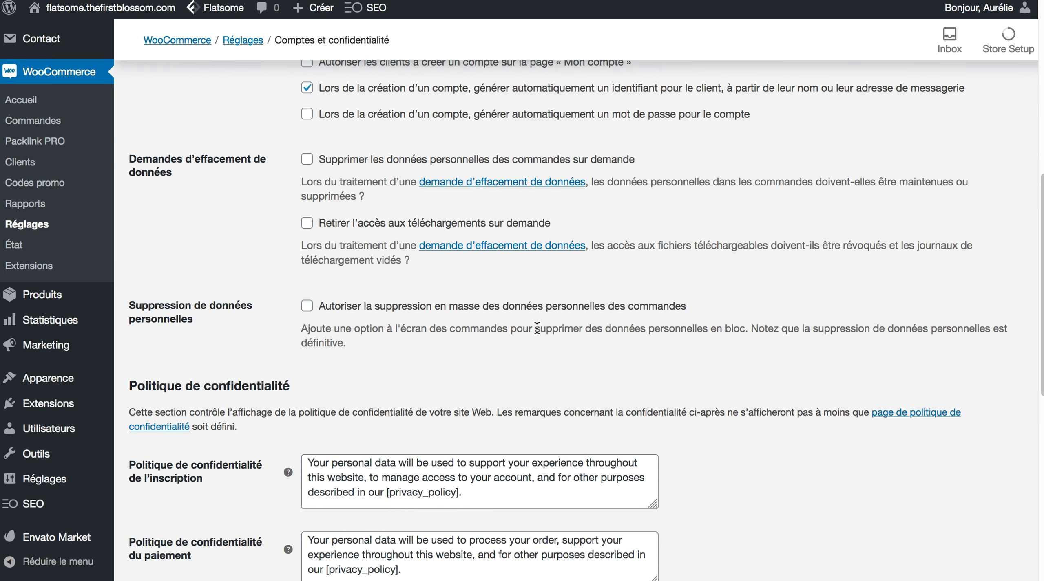
scroll(536, 329, down, 1)
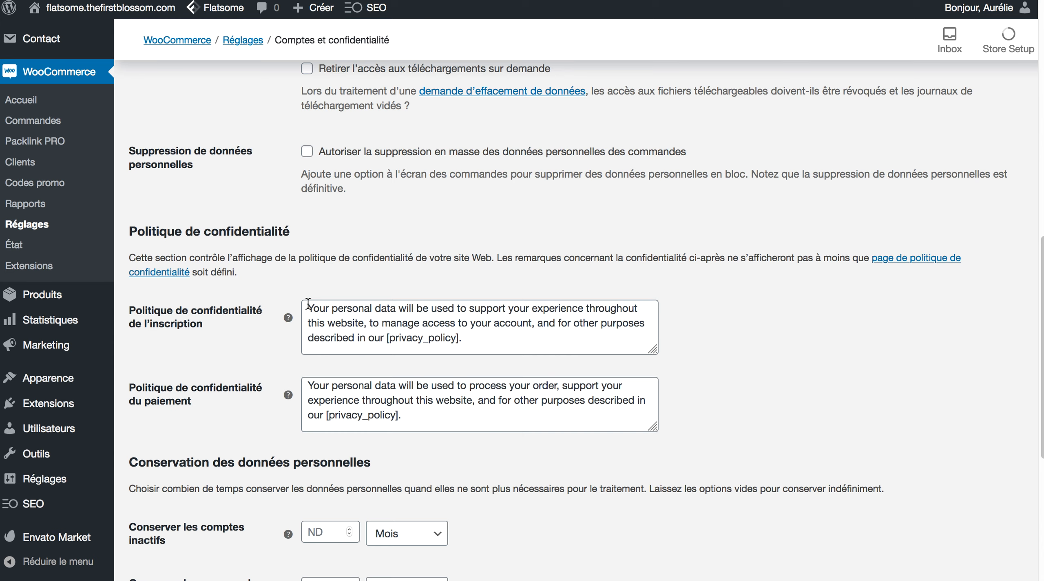
drag(308, 304, 384, 339)
key(super+c)
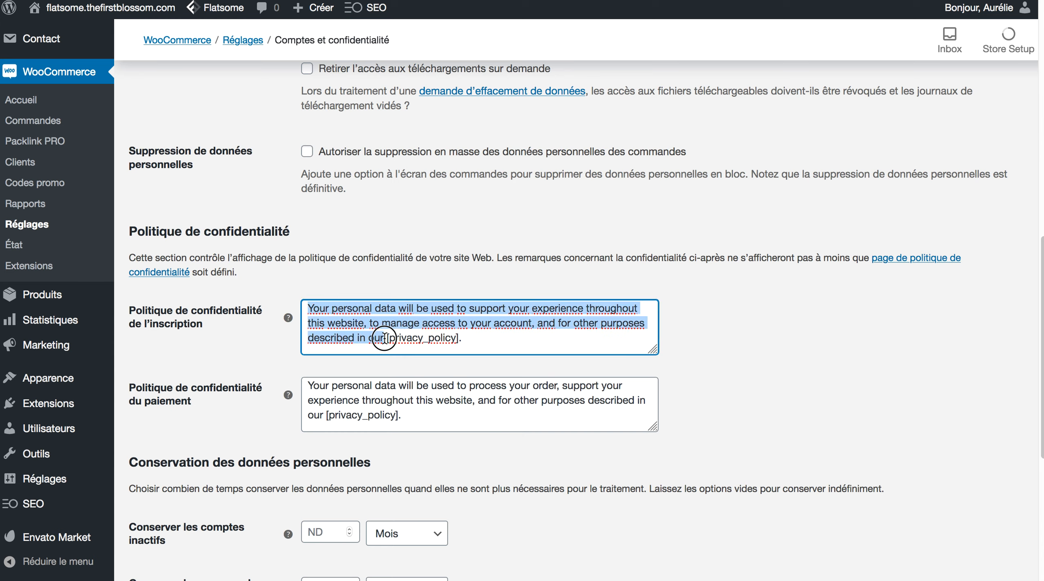
click(484, 344)
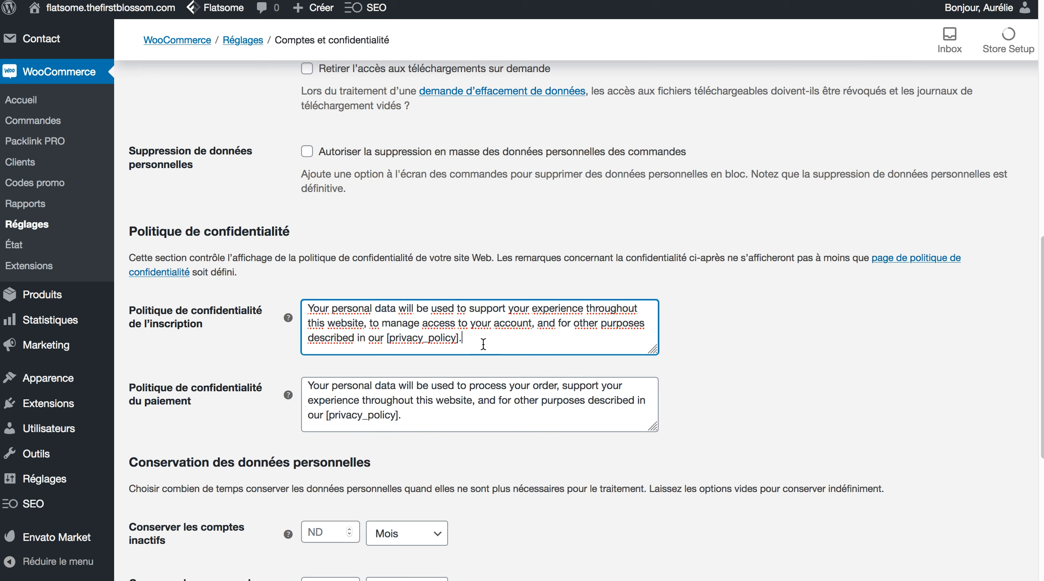
Search the web for "translate" in a new browser tab.
key(super+t)
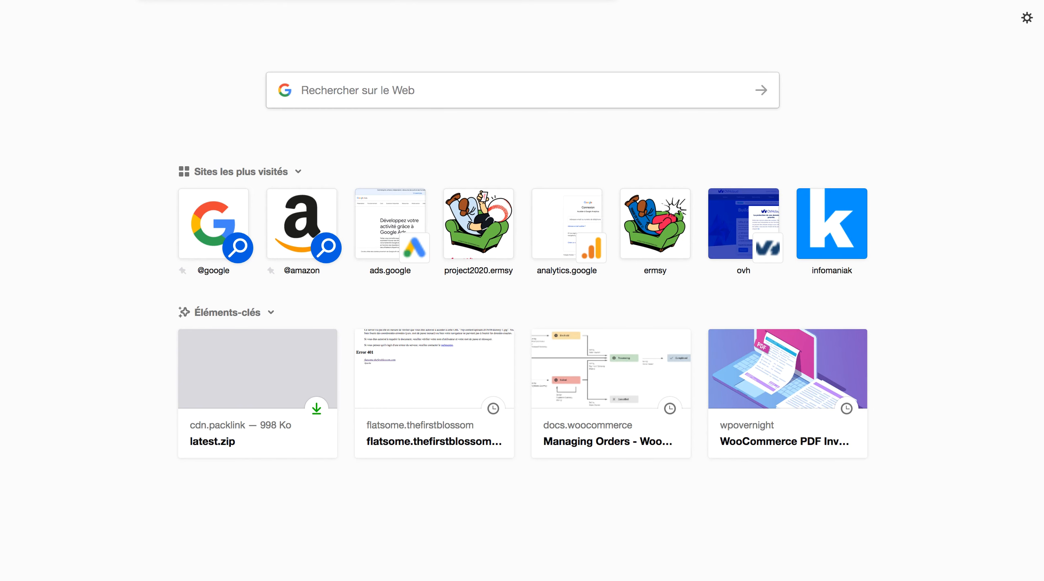
text(trans)
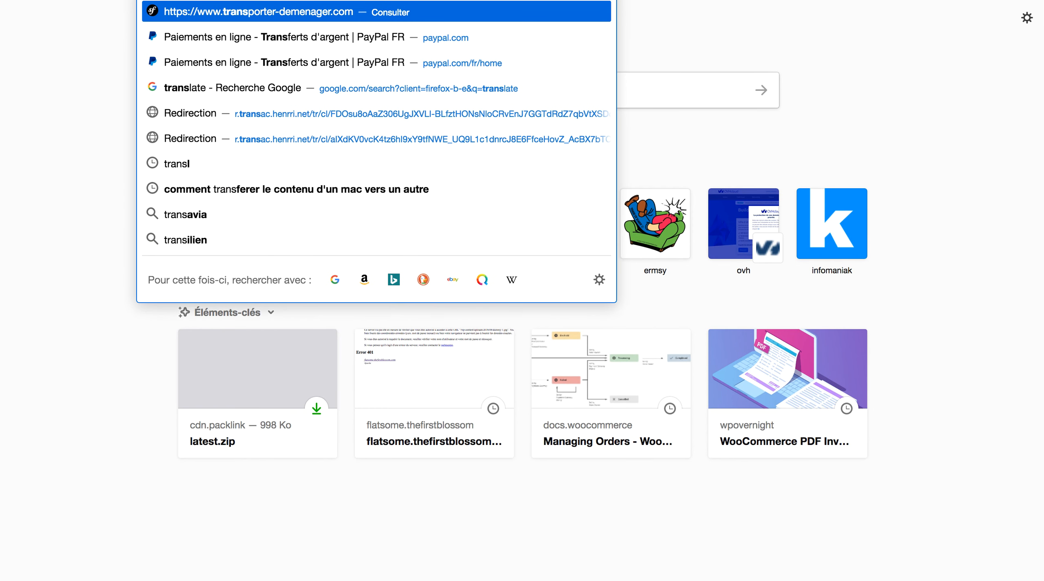
text(la)
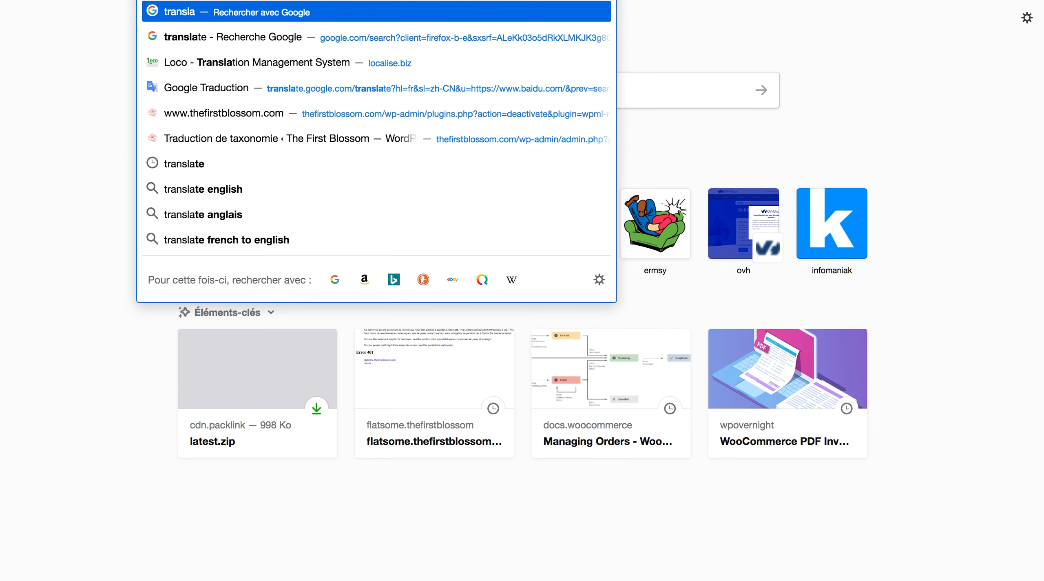
text(te)
key(Return)
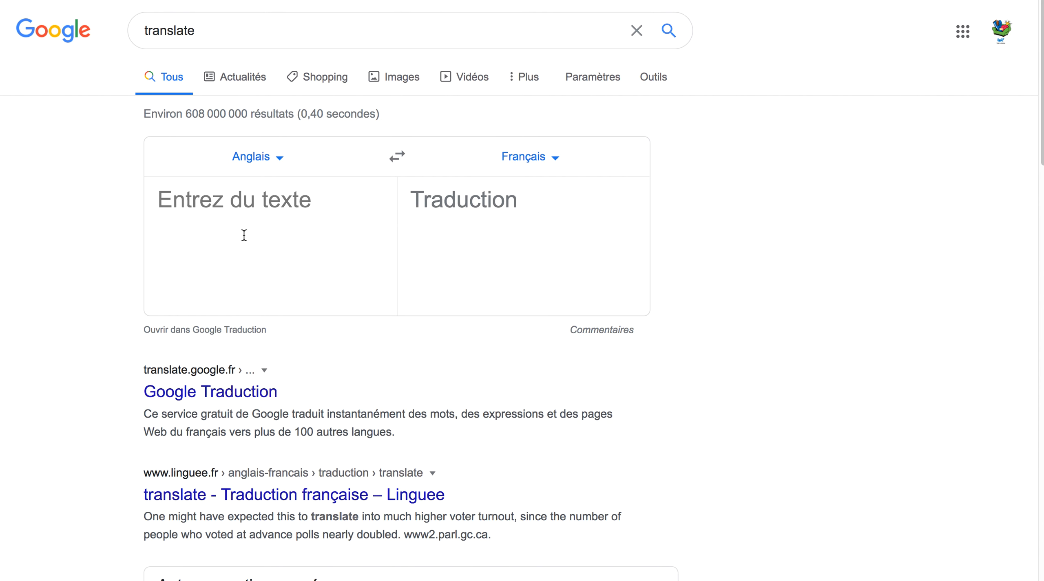
Translate the copied text from English to French and replace the registration privacy policy wording before the [privacy_policy] shortcode with it.
click(244, 235)
key(super+v)
drag(411, 197, 468, 430)
key(super+c)
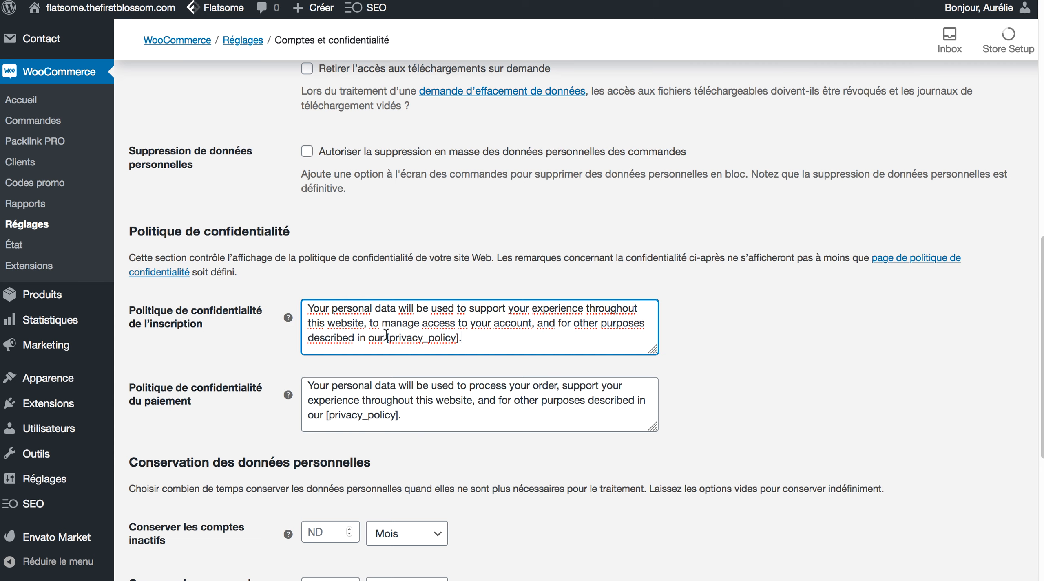
drag(386, 338, 306, 296)
key(super+v)
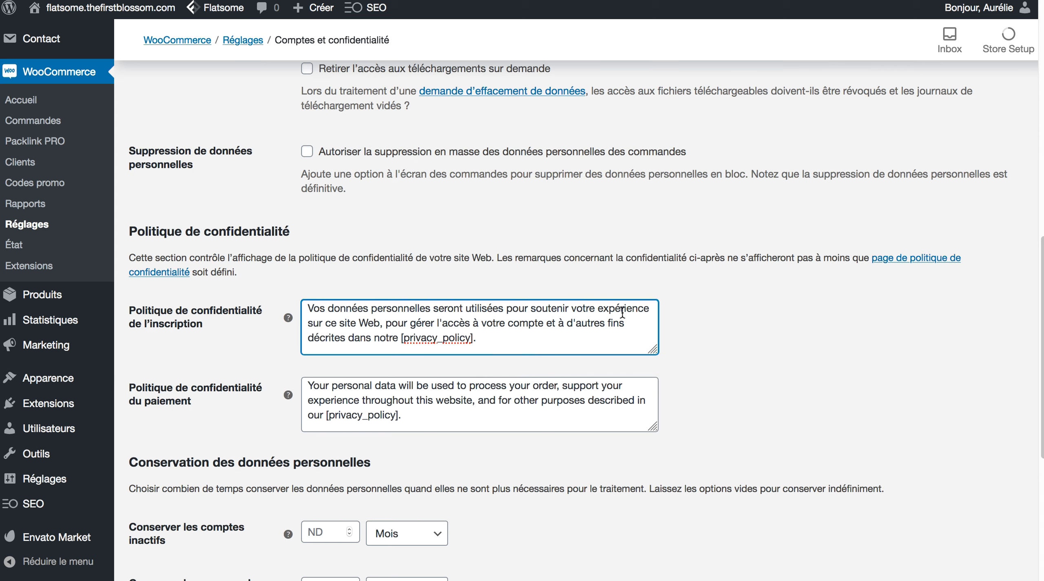
Review the personal data retention periods and the account, data erasure and privacy policy settings.
scroll(756, 332, down, 5)
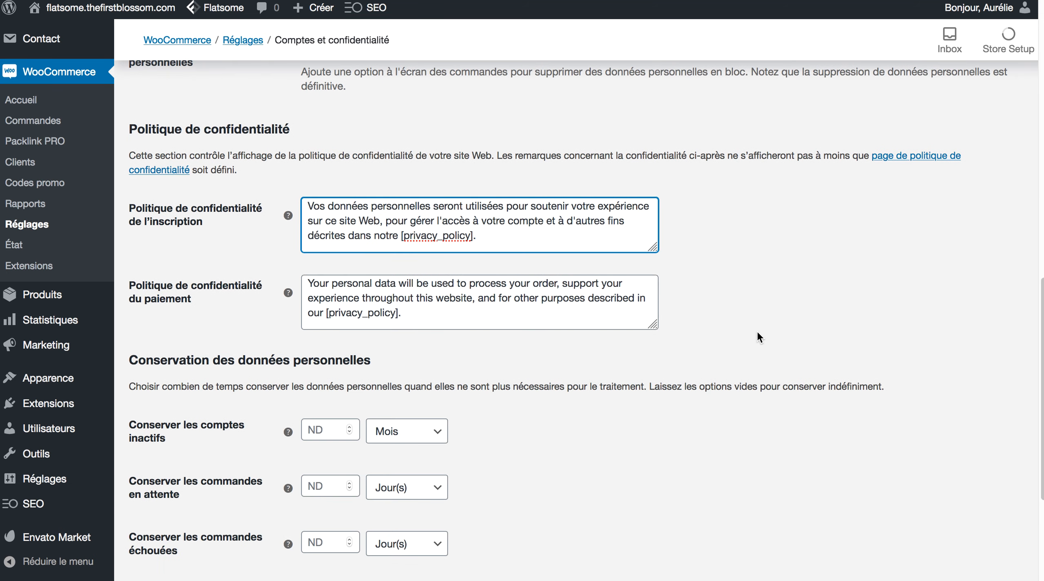
scroll(756, 337, down, 4)
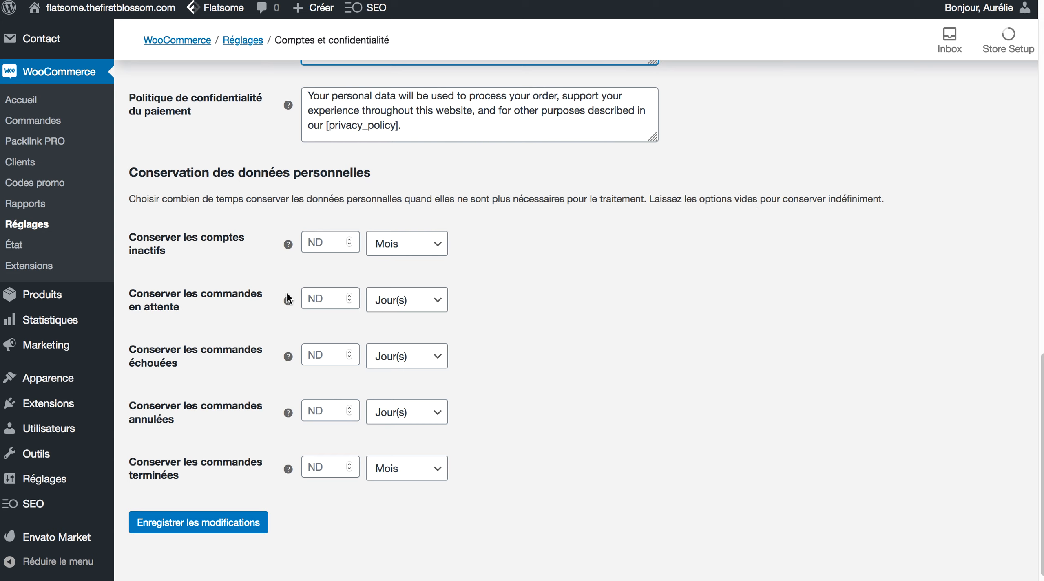
click(329, 298)
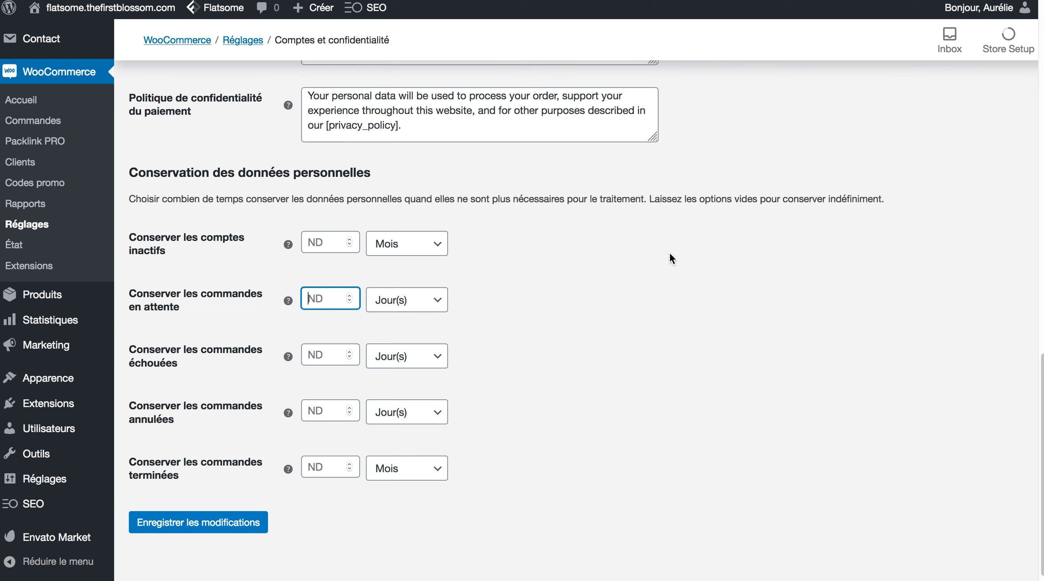
scroll(670, 253, up, 4)
scroll(671, 257, up, 7)
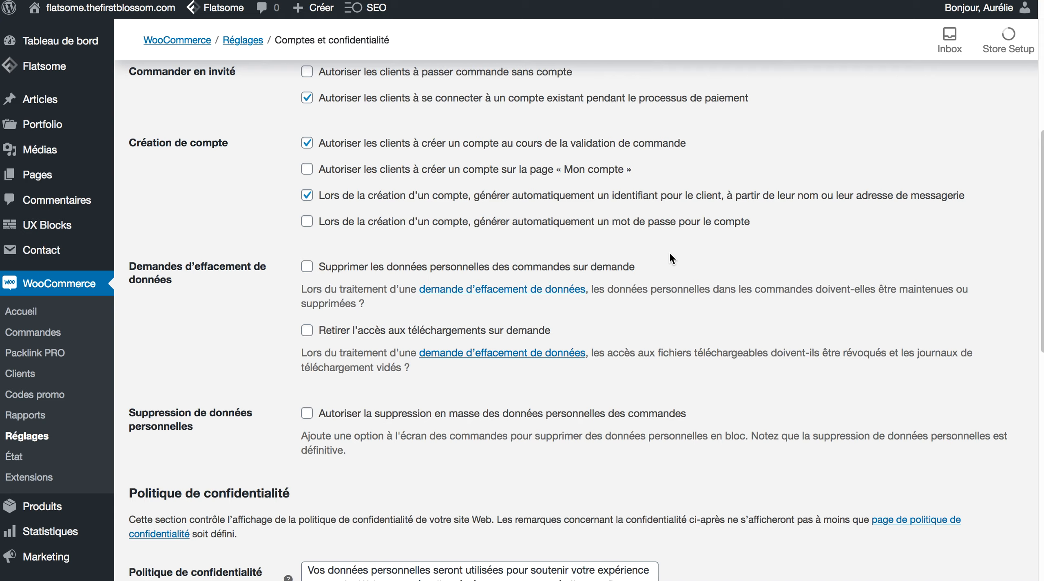
scroll(671, 258, up, 6)
scroll(668, 251, down, 15)
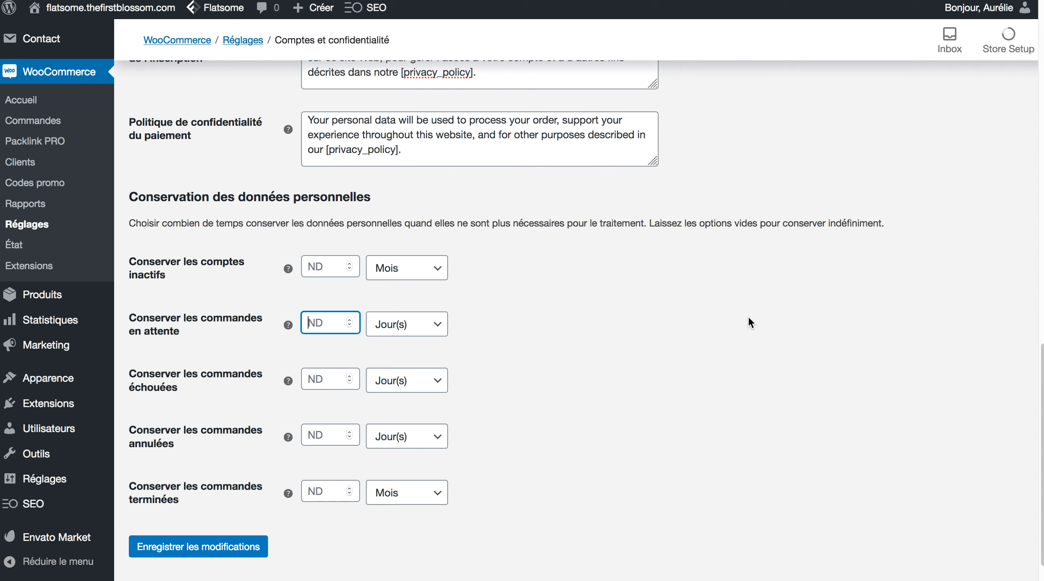
scroll(735, 290, down, 2)
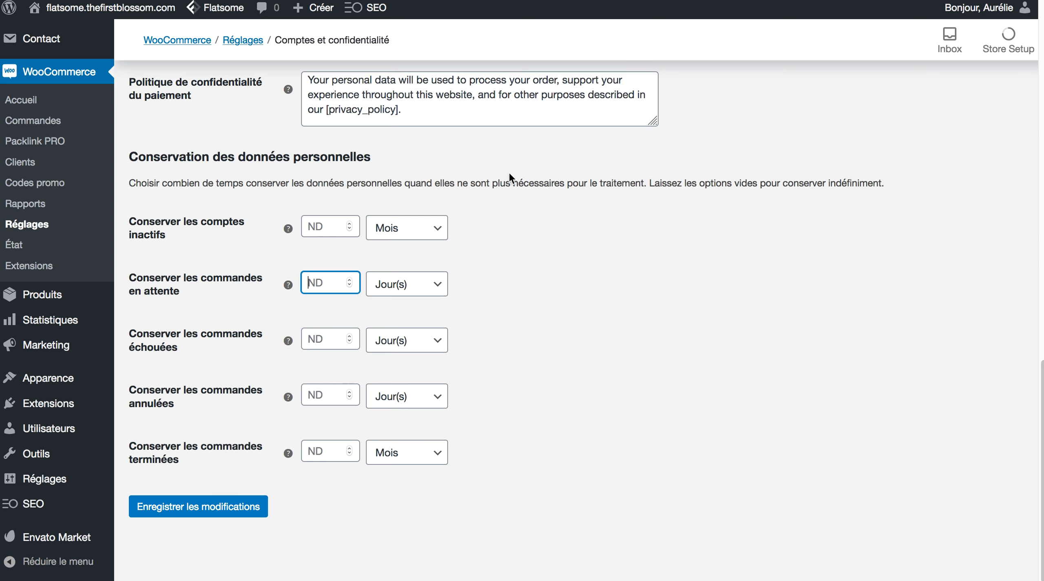
Try to save the changes to the accounts and privacy settings.
scroll(612, 408, up, 15)
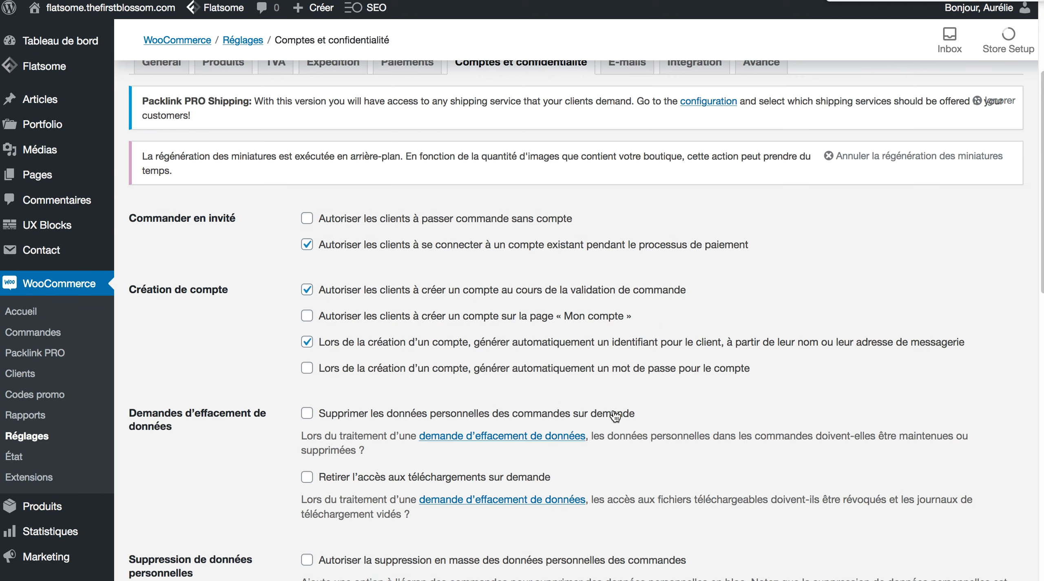
scroll(614, 416, up, 2)
scroll(613, 412, down, 20)
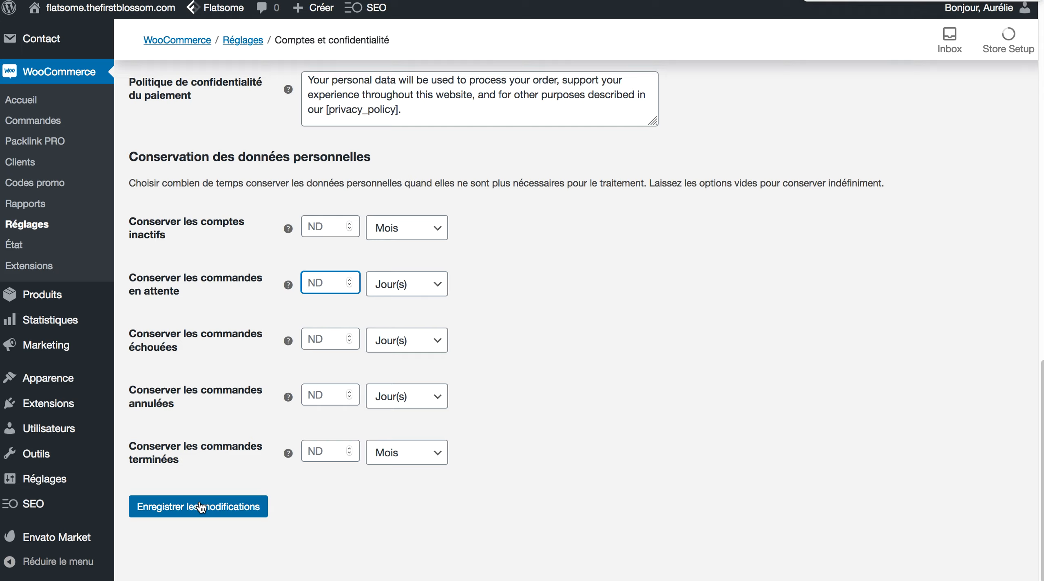
click(183, 508)
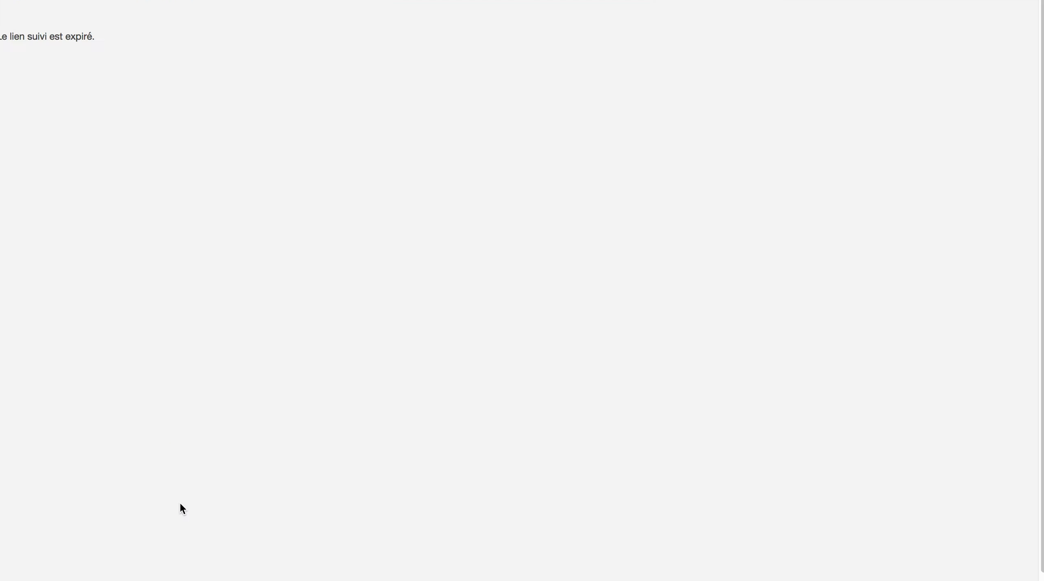